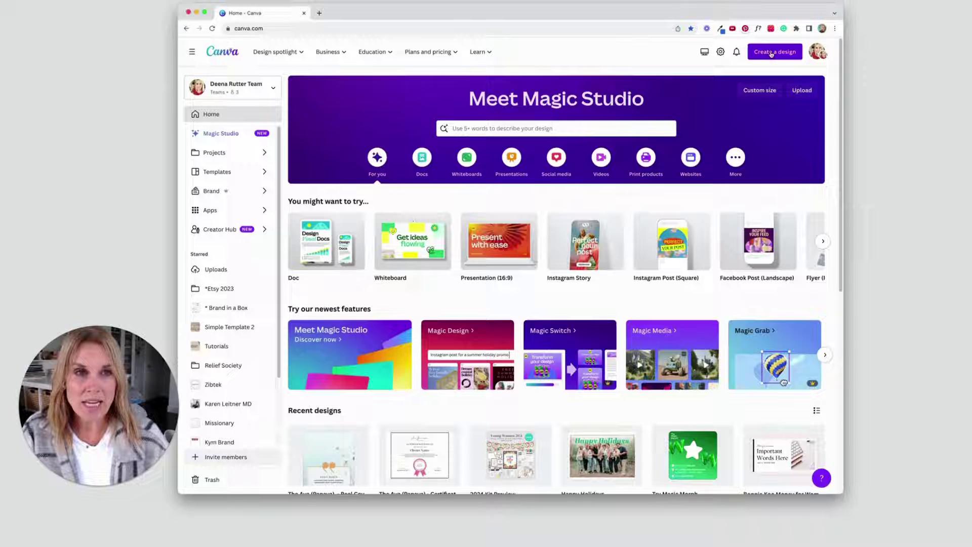
Step: Create a custom-size design in inches with width 7 and height 5
{"action": "left_click", "coordinate": [772, 53]}
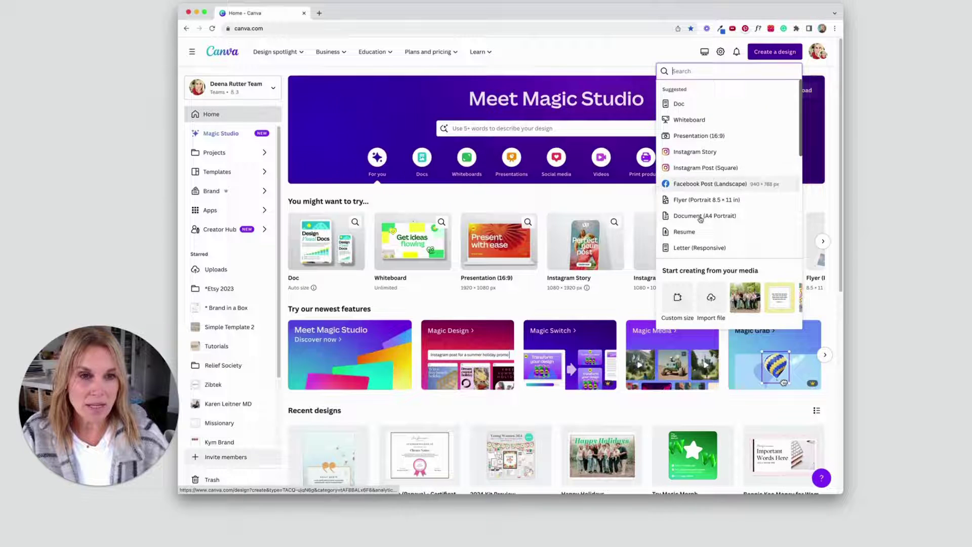
{"action": "left_click", "coordinate": [678, 298]}
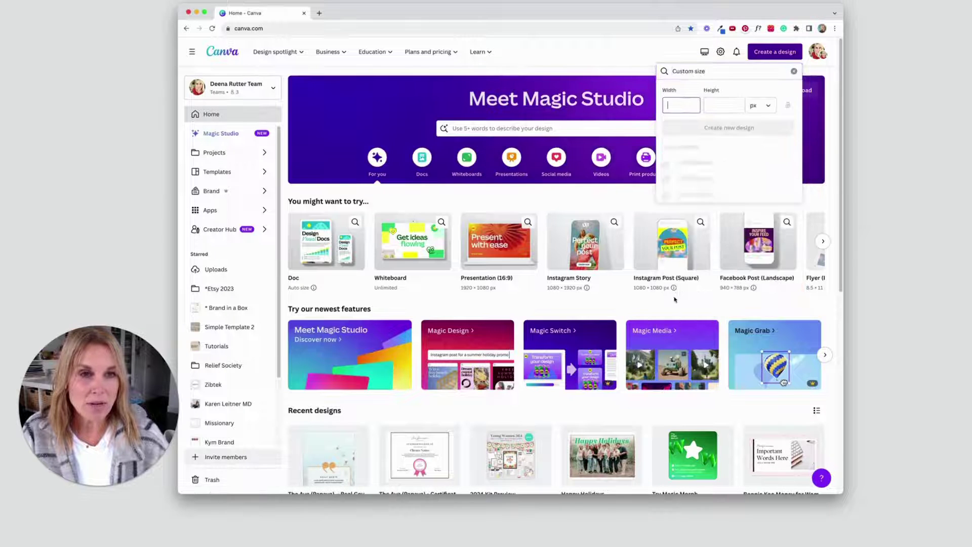
{"action": "left_click", "coordinate": [760, 106]}
{"action": "left_click", "coordinate": [737, 145]}
{"action": "left_click", "coordinate": [683, 105]}
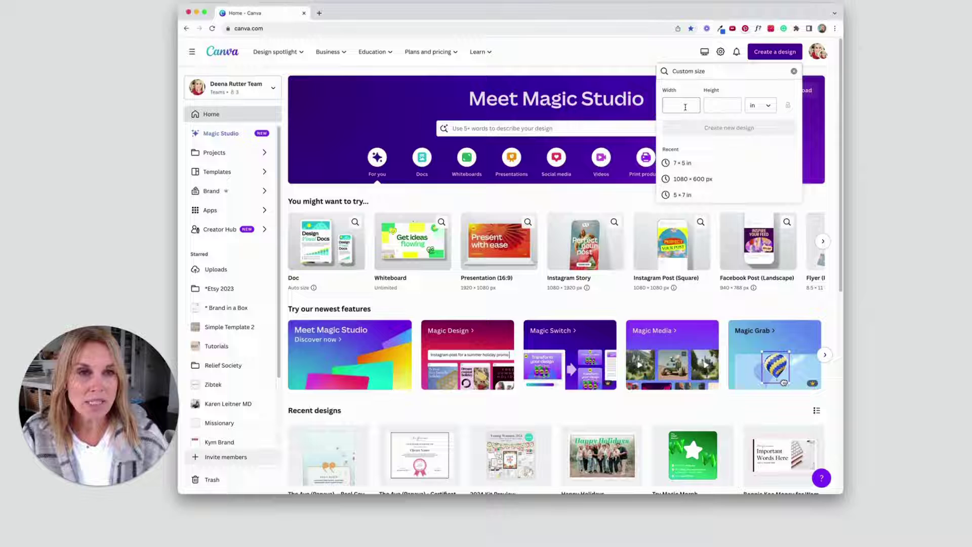
{"action": "type", "text": "7"}
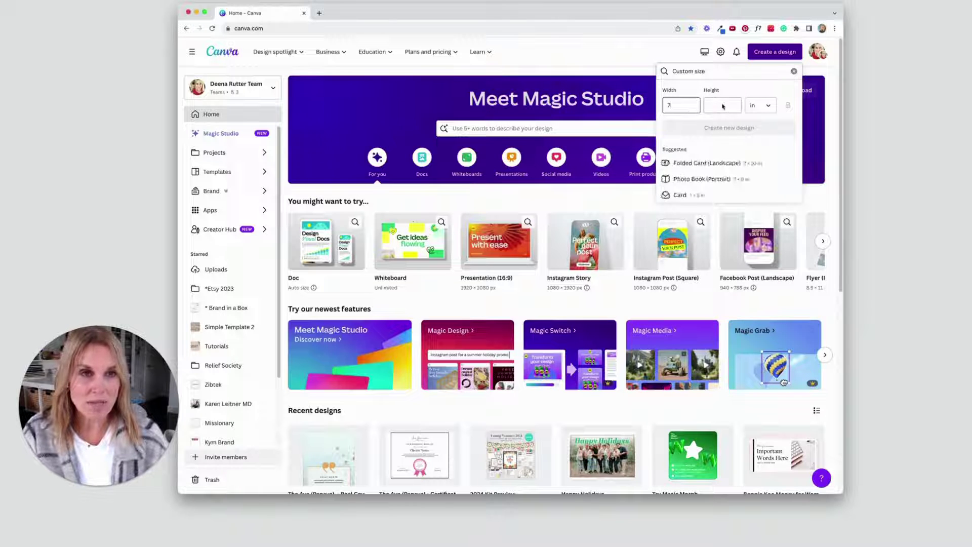
{"action": "left_click", "coordinate": [719, 106]}
{"action": "type", "text": "5"}
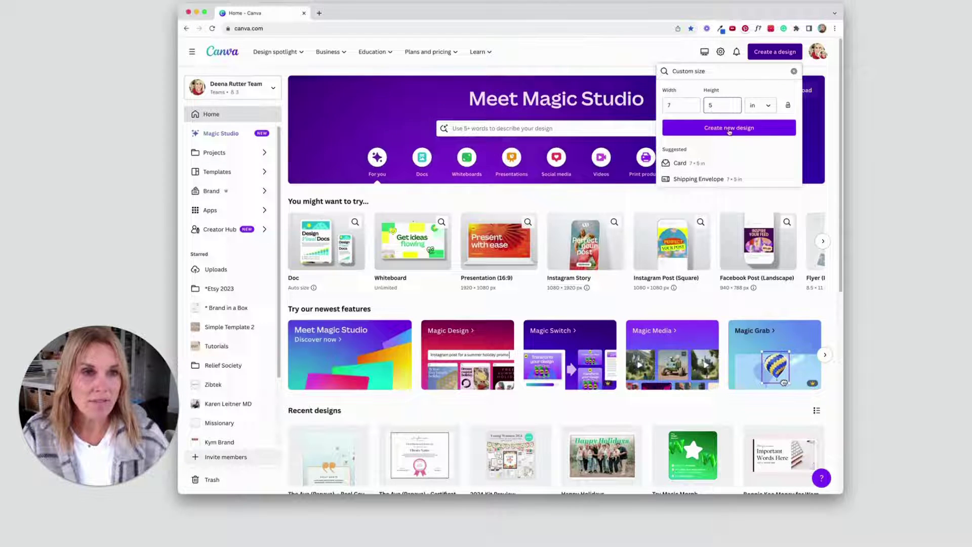
{"action": "left_click", "coordinate": [730, 128]}
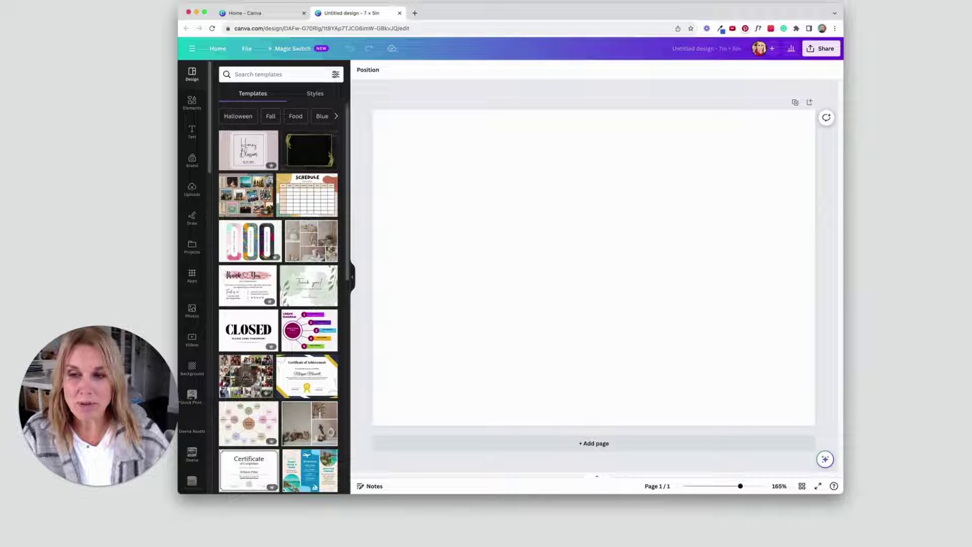
Step: Upload the family photo from Finder and add it to the card page
{"action": "left_click", "coordinate": [20, 533]}
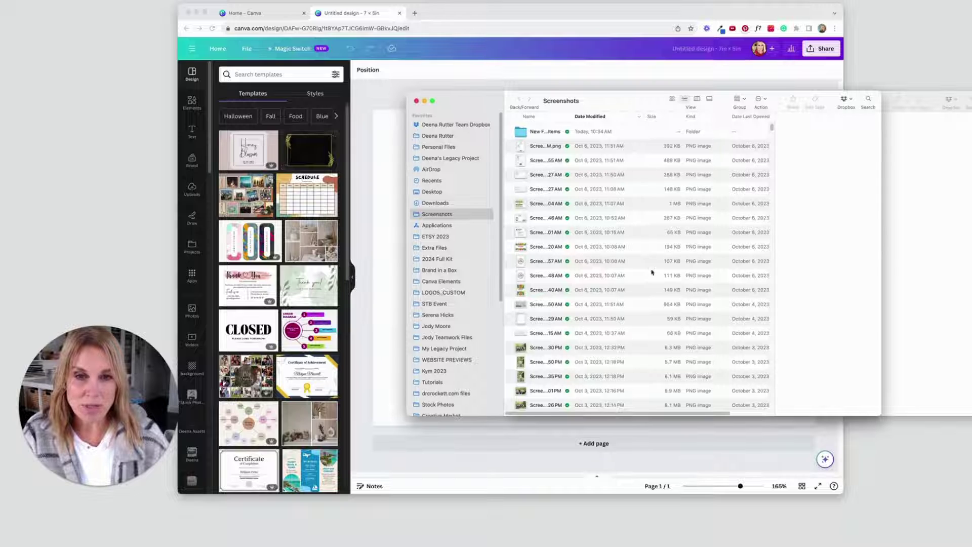
{"action": "left_click", "coordinate": [536, 350]}
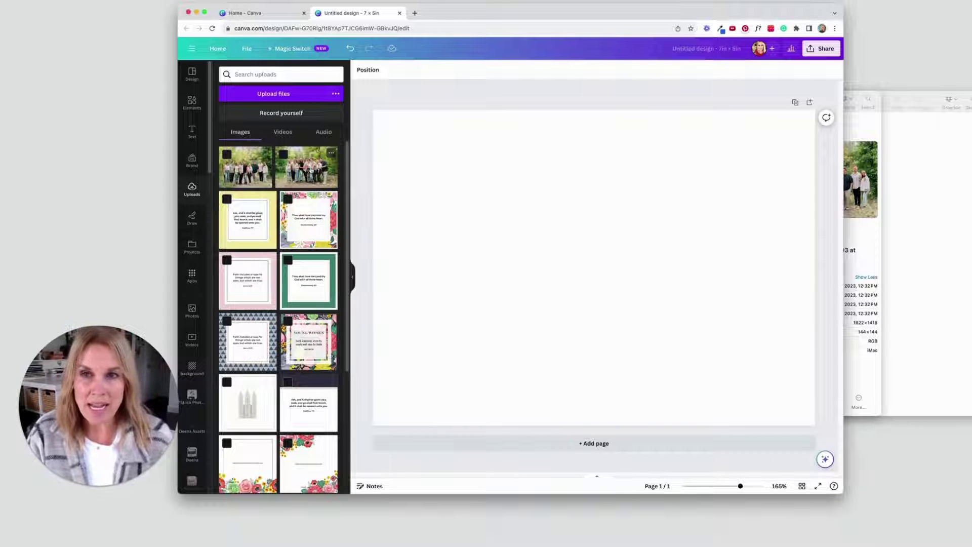
{"action": "left_click", "coordinate": [307, 168]}
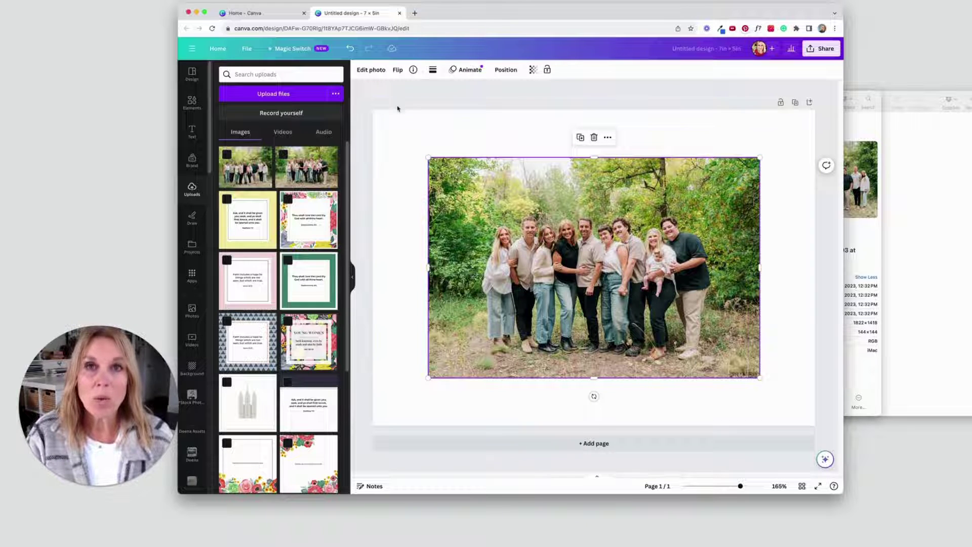
Step: Use Magic Grab to separate the family from the photo background, undoing a stray move
{"action": "left_click", "coordinate": [368, 72]}
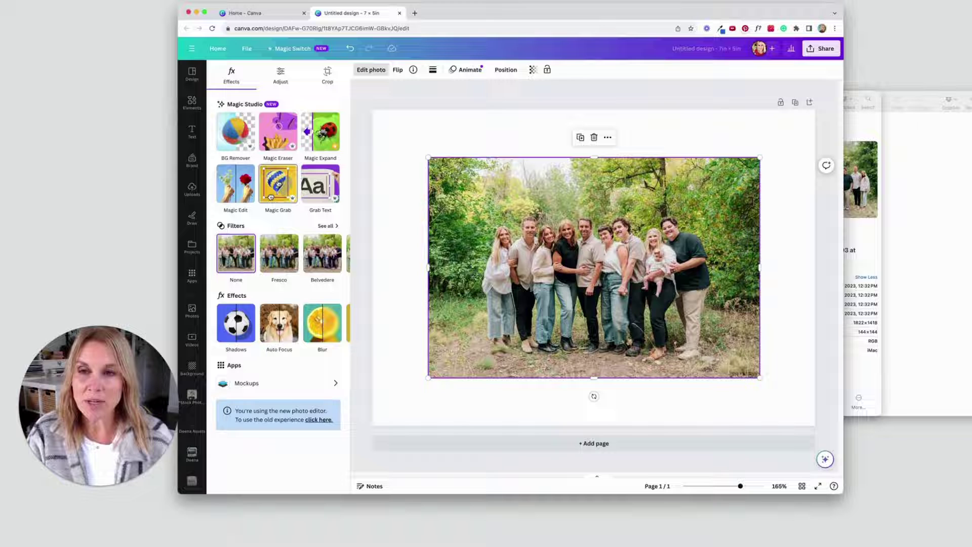
{"action": "left_click", "coordinate": [271, 197]}
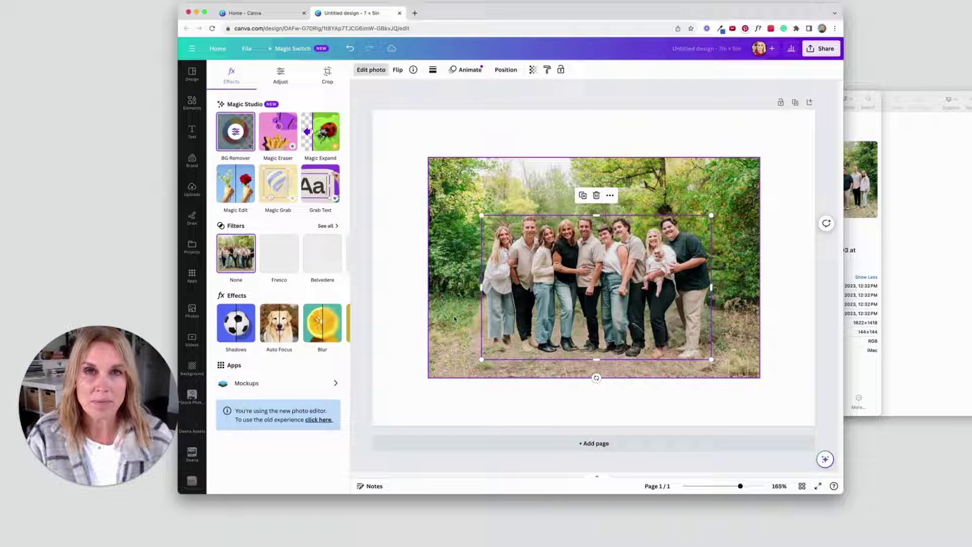
{"action": "mouse_move", "coordinate": [601, 247]}
{"action": "left_mouse_down"}
{"action": "mouse_move", "coordinate": [578, 275]}
{"action": "mouse_move", "coordinate": [548, 218]}
{"action": "mouse_move", "coordinate": [605, 227]}
{"action": "mouse_move", "coordinate": [596, 237]}
{"action": "left_mouse_up"}
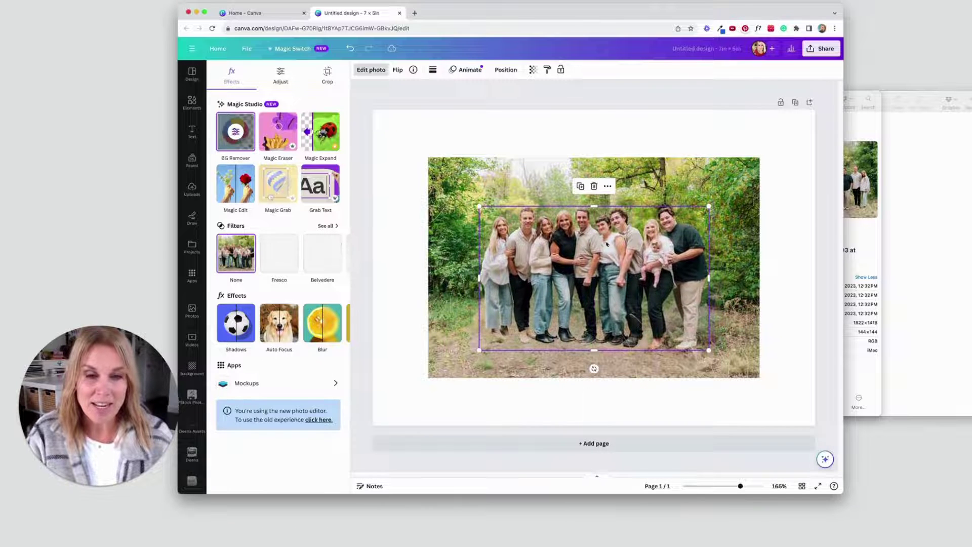
{"action": "key", "text": "super+z"}
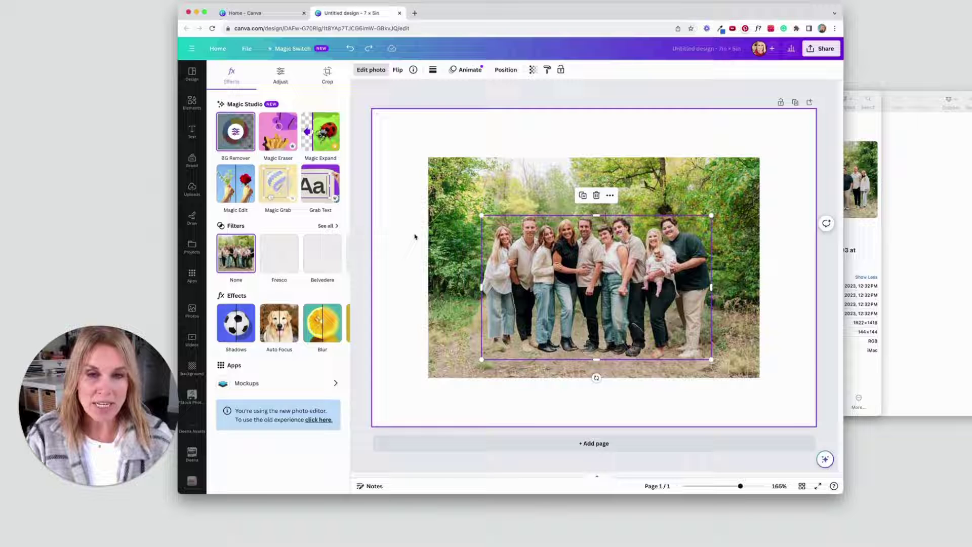
Step: Select both photo layers and enlarge them to fill the 7 × 5 page edge to edge
{"action": "left_click_drag", "start_coordinate": [439, 132], "coordinate": [758, 381]}
{"action": "left_click_drag", "start_coordinate": [429, 159], "coordinate": [357, 109]}
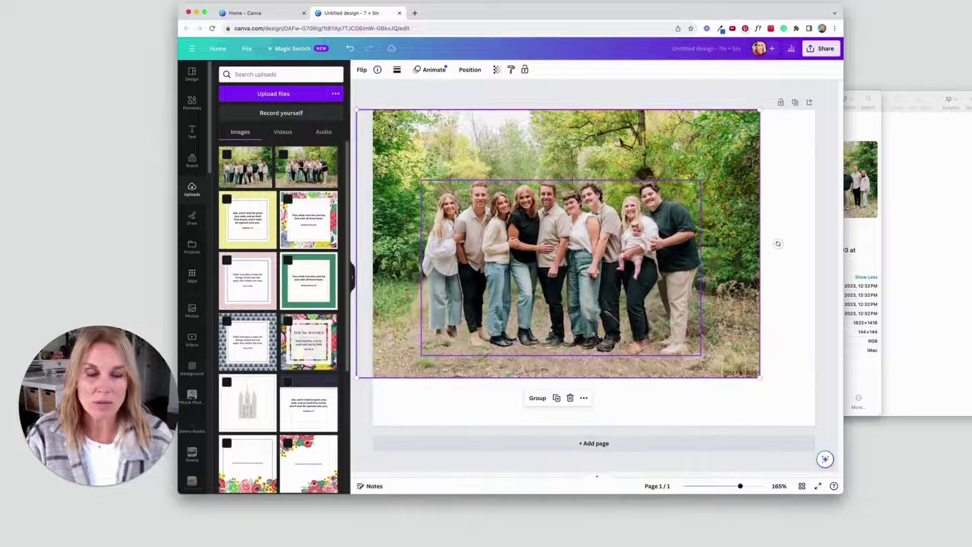
{"action": "left_click_drag", "start_coordinate": [760, 378], "coordinate": [828, 432]}
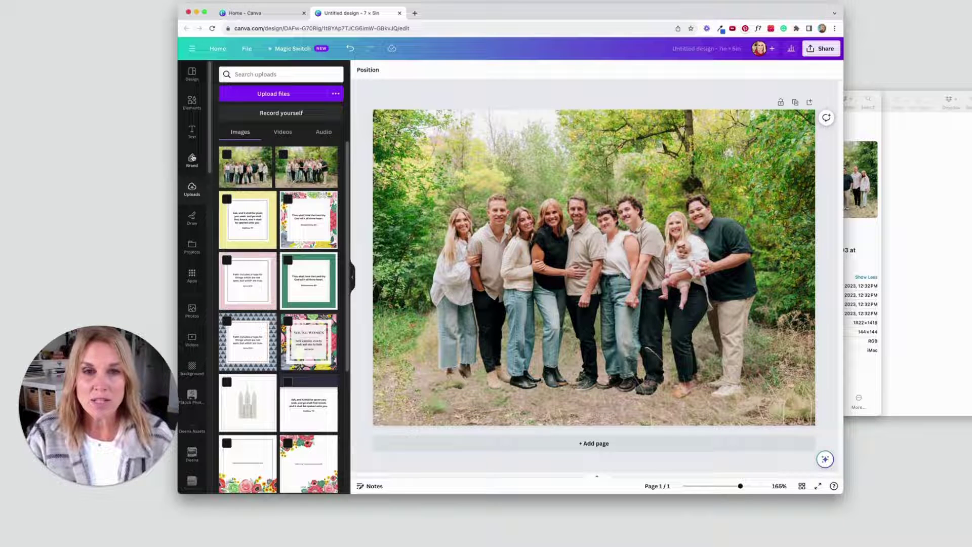
Step: Add a large heading text box at the top of the photo
{"action": "left_click", "coordinate": [550, 269]}
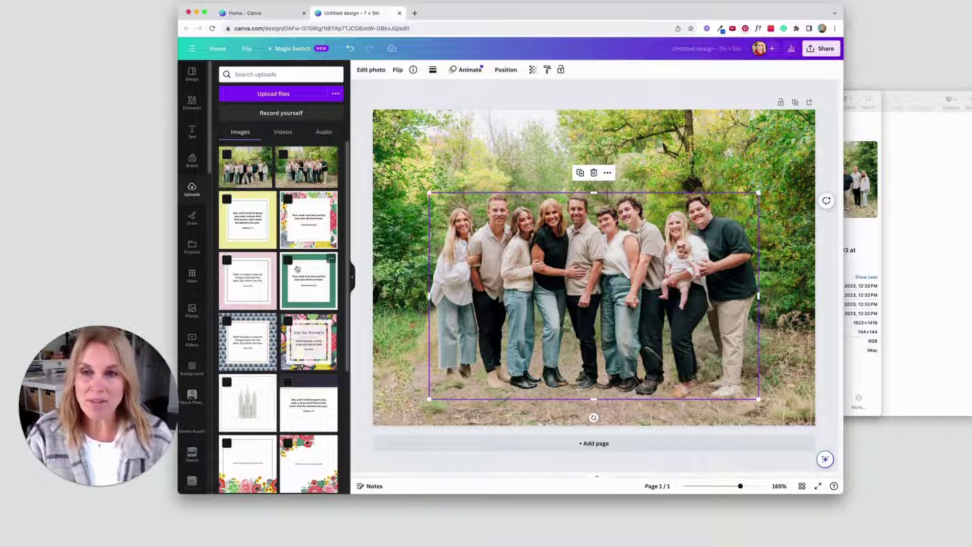
{"action": "left_click", "coordinate": [433, 132]}
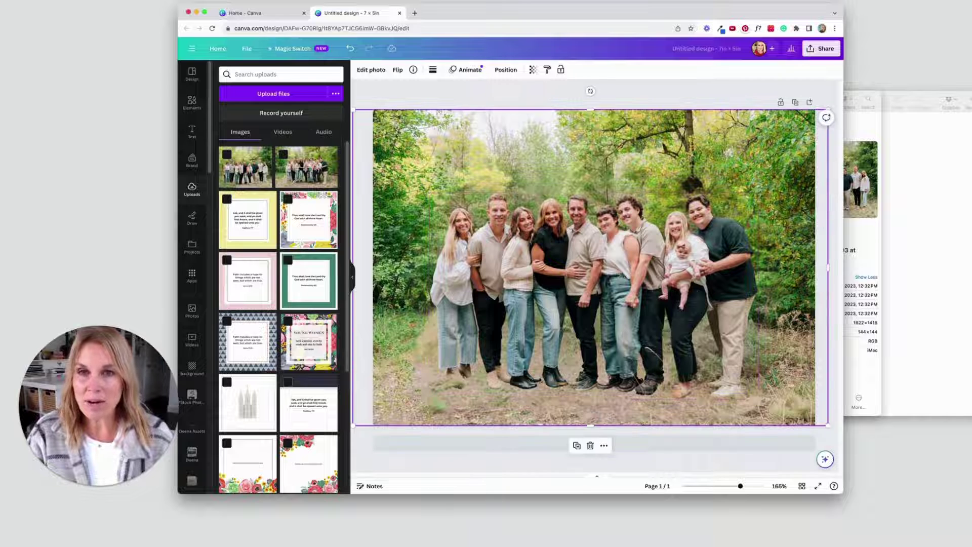
{"action": "left_click", "coordinate": [192, 132]}
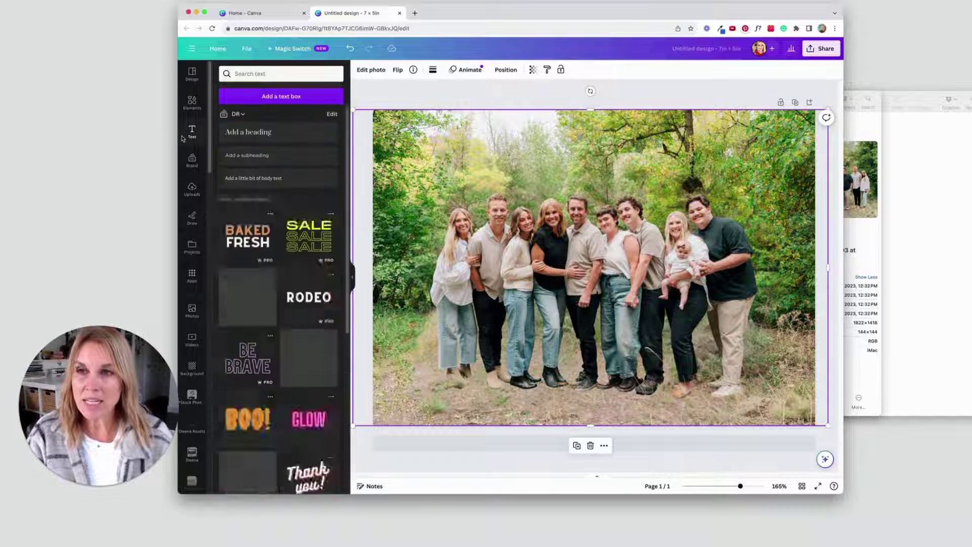
{"action": "left_click", "coordinate": [251, 132]}
{"action": "left_click_drag", "start_coordinate": [530, 257], "coordinate": [408, 236]}
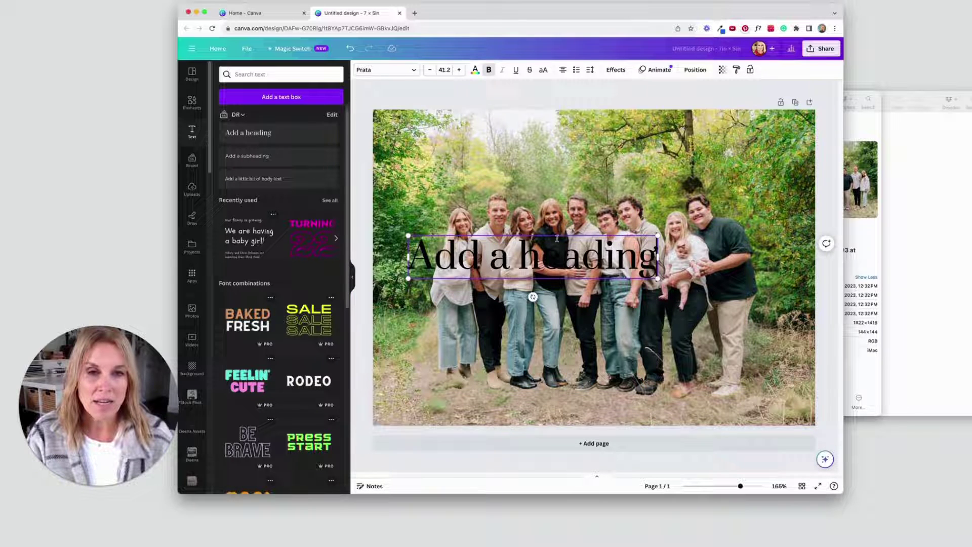
{"action": "left_click_drag", "start_coordinate": [494, 264], "coordinate": [556, 180]}
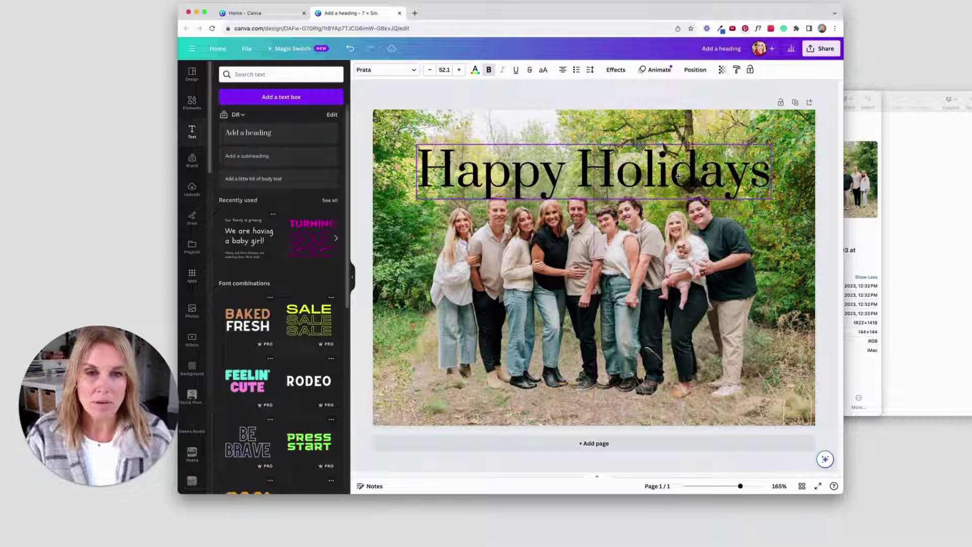
Step: Set the heading font to Abril Fatface Italic and lower it just above the heads
{"action": "left_click", "coordinate": [412, 71]}
{"action": "left_click", "coordinate": [256, 398]}
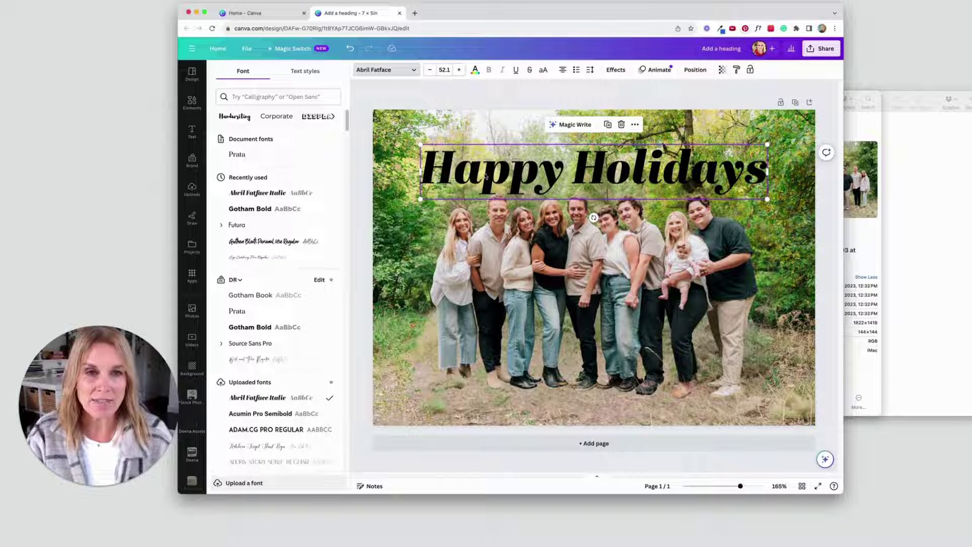
{"action": "mouse_move", "coordinate": [485, 170]}
{"action": "left_mouse_down"}
{"action": "mouse_move", "coordinate": [483, 209]}
{"action": "mouse_move", "coordinate": [483, 167]}
{"action": "mouse_move", "coordinate": [482, 205]}
{"action": "mouse_move", "coordinate": [483, 185]}
{"action": "left_mouse_up"}
Step: Move the Happy Holidays layer beneath the family cutout
{"action": "left_click", "coordinate": [689, 70]}
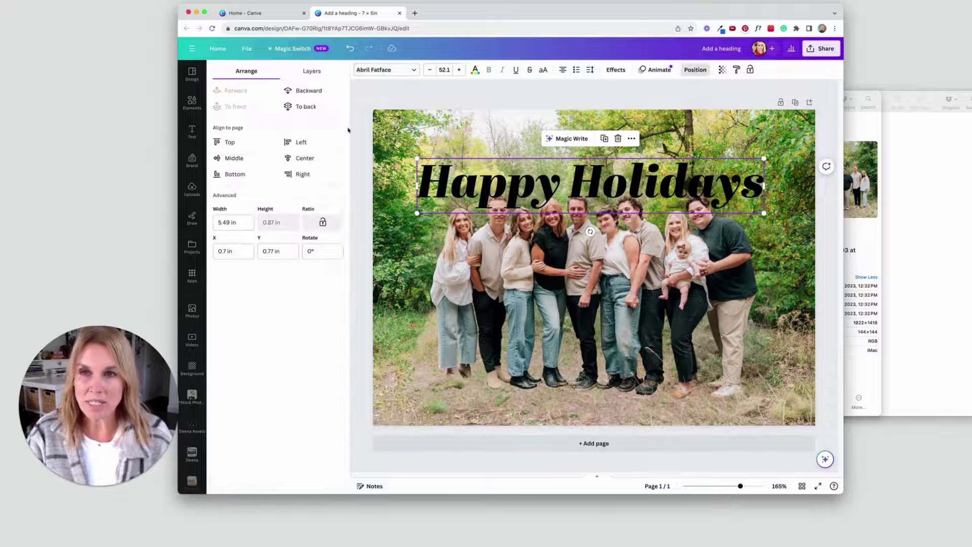
{"action": "left_click", "coordinate": [302, 74]}
{"action": "left_click_drag", "start_coordinate": [284, 123], "coordinate": [283, 147]}
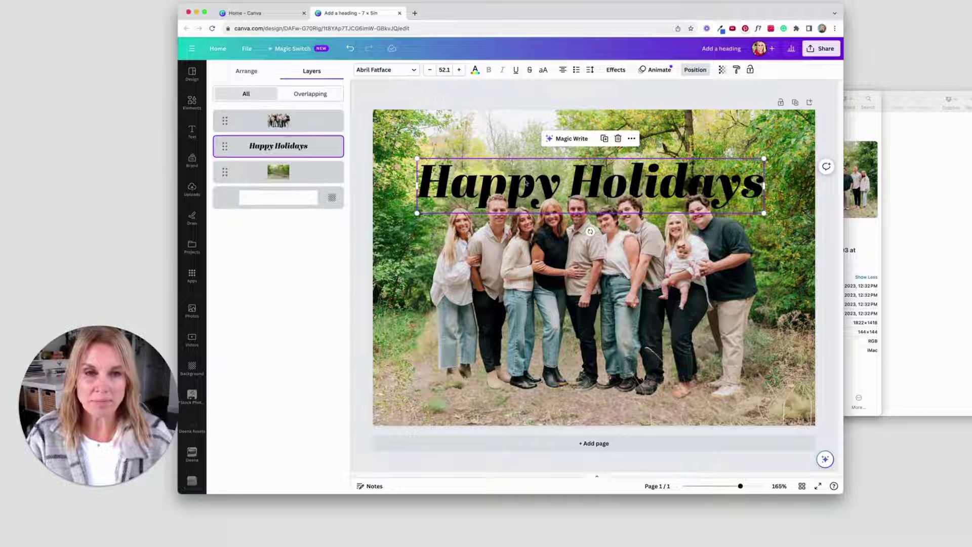
{"action": "left_click", "coordinate": [526, 185]}
{"action": "left_click", "coordinate": [475, 99]}
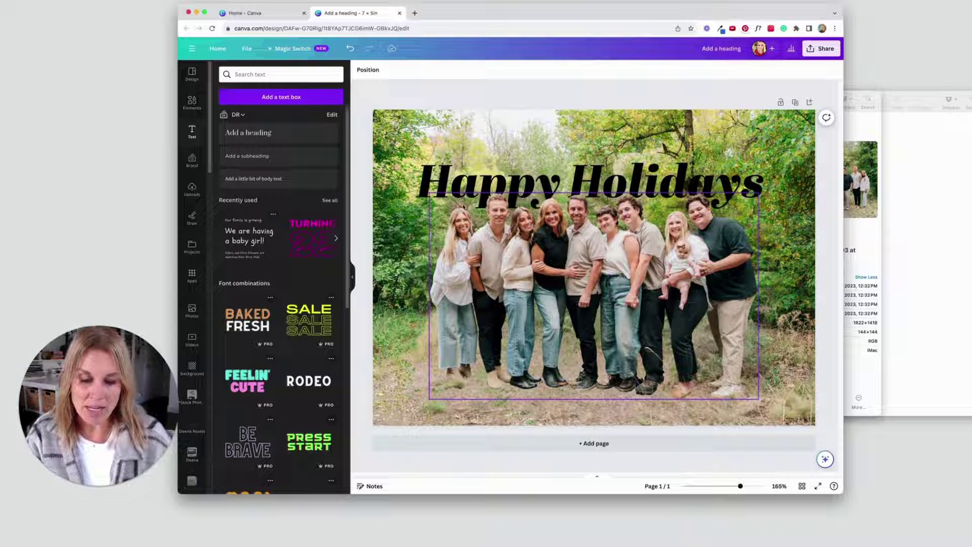
Step: Draw a rectangle covering nearly the whole photo and centre it on the page
{"action": "key", "text": "r"}
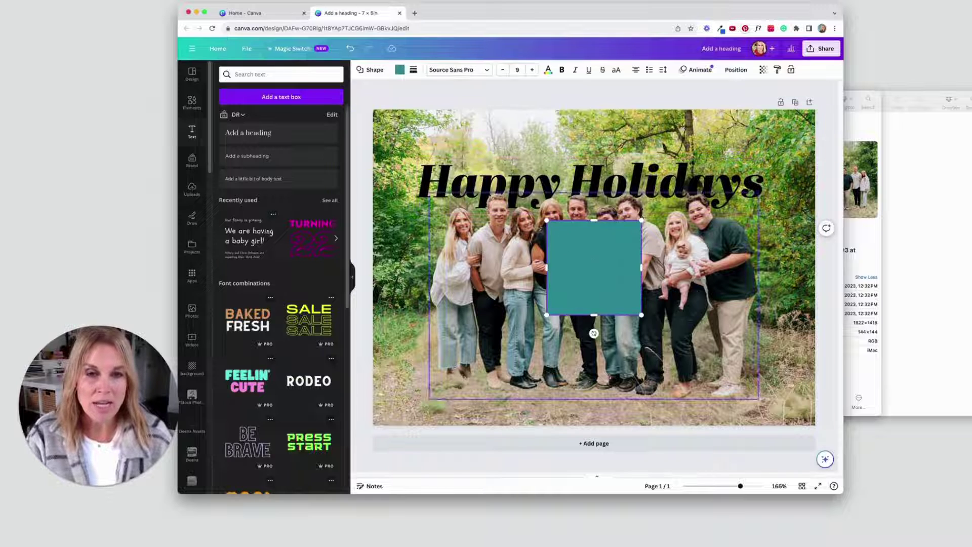
{"action": "left_click_drag", "start_coordinate": [547, 221], "coordinate": [385, 122]}
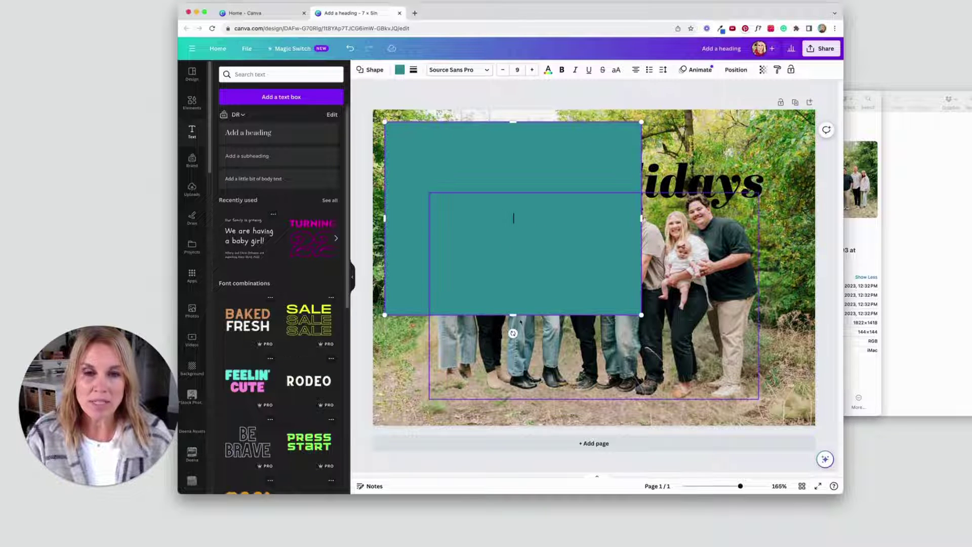
{"action": "left_click_drag", "start_coordinate": [514, 318], "coordinate": [513, 413]}
{"action": "left_click_drag", "start_coordinate": [643, 268], "coordinate": [803, 268]}
{"action": "left_click_drag", "start_coordinate": [603, 171], "coordinate": [603, 171]}
Step: Make the rectangle's fill transparent and give it a solid outline
{"action": "left_click", "coordinate": [399, 70]}
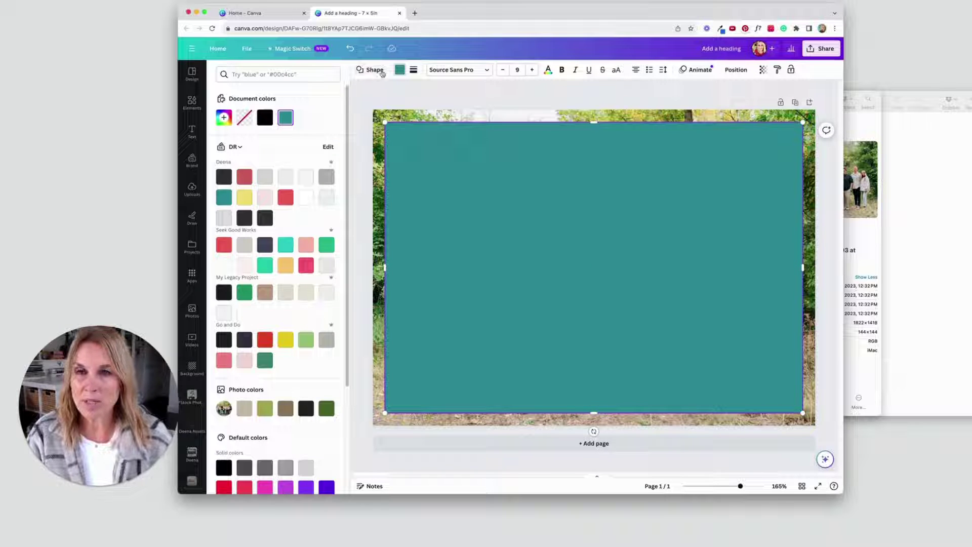
{"action": "left_click", "coordinate": [244, 118]}
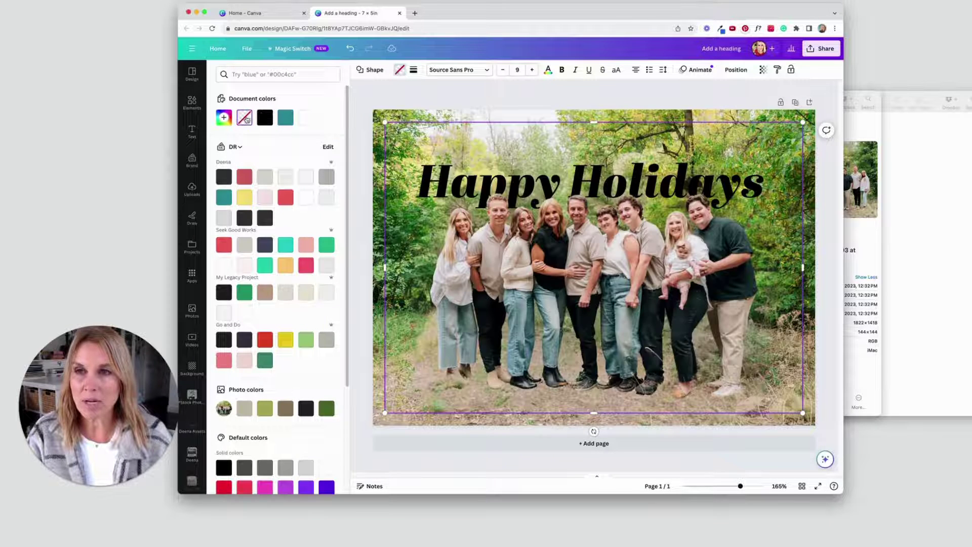
{"action": "left_click", "coordinate": [414, 71]}
{"action": "left_click", "coordinate": [414, 71]}
{"action": "left_click", "coordinate": [414, 71]}
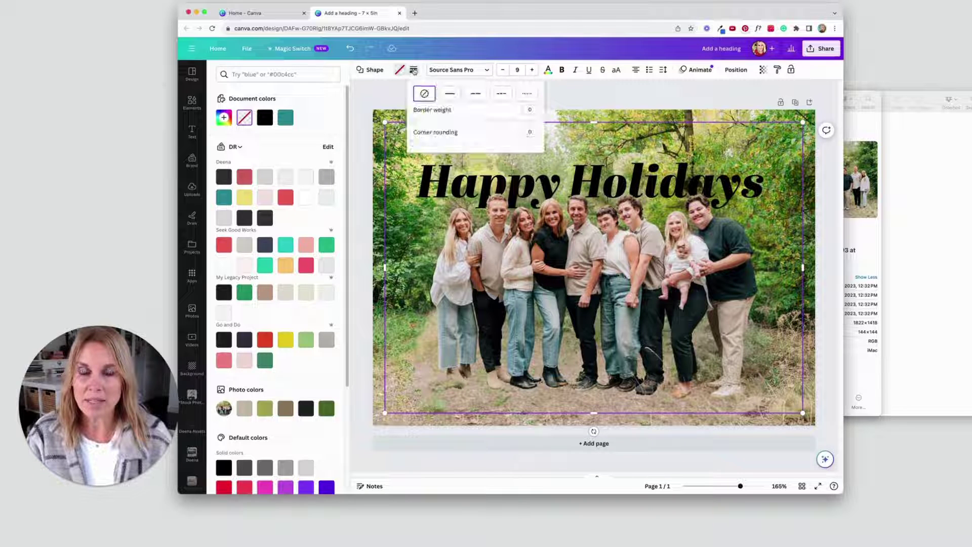
{"action": "left_click", "coordinate": [449, 93]}
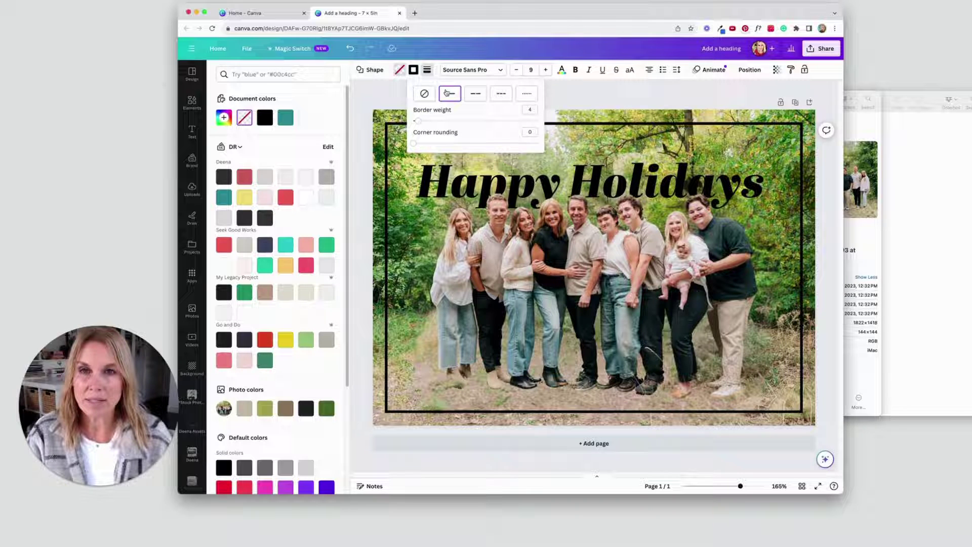
{"action": "left_click", "coordinate": [414, 71]}
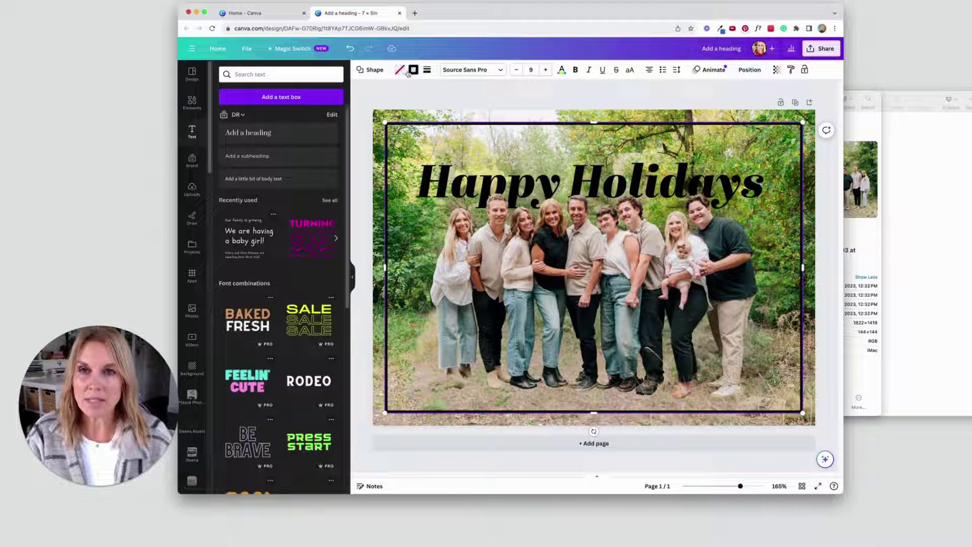
Step: Colour the frame outline white and move it below the Happy Holidays layer
{"action": "left_click", "coordinate": [399, 70]}
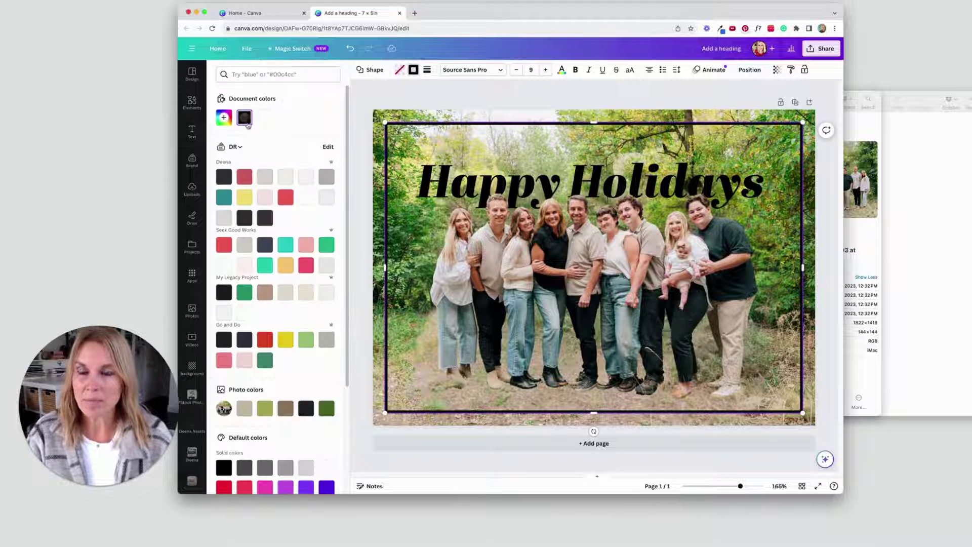
{"action": "left_click", "coordinate": [307, 197]}
{"action": "left_click", "coordinate": [424, 72]}
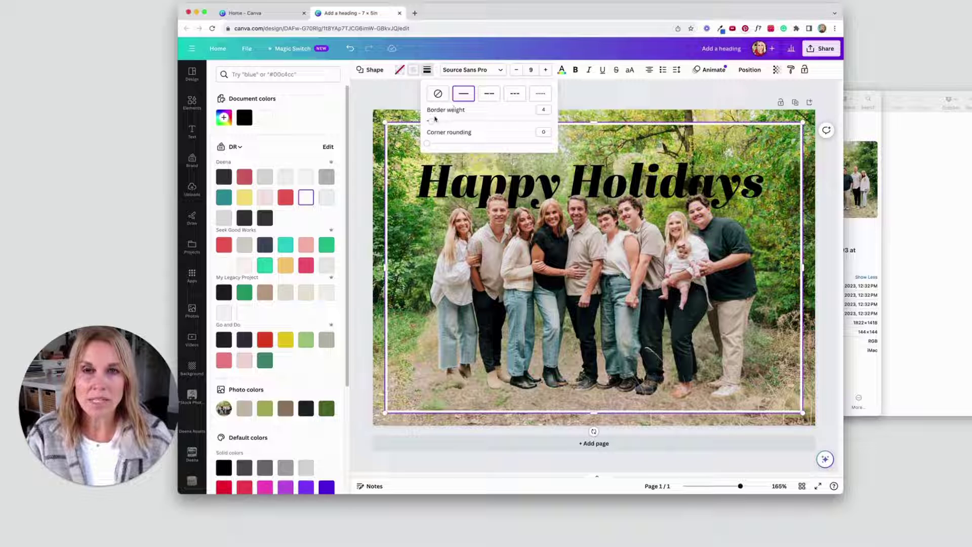
{"action": "left_click", "coordinate": [748, 71]}
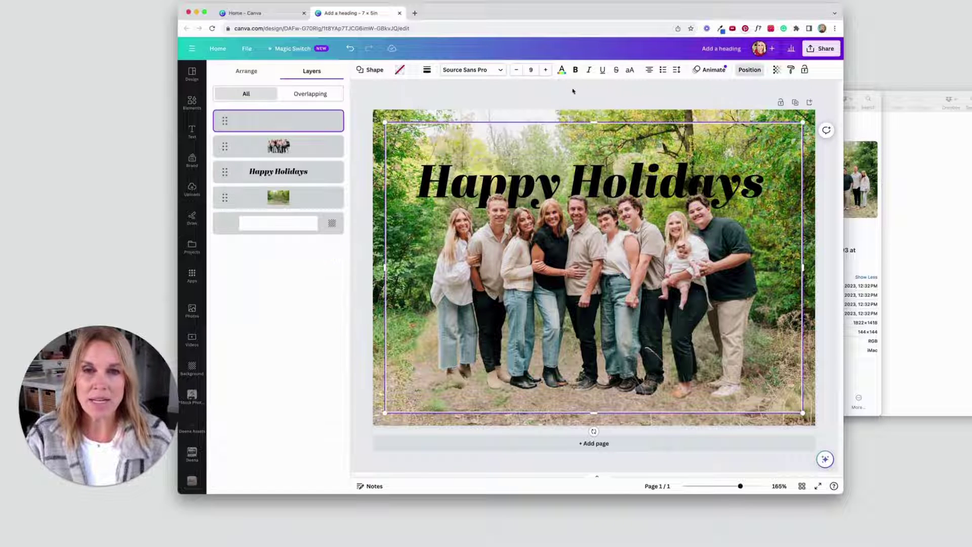
{"action": "left_click_drag", "start_coordinate": [291, 127], "coordinate": [286, 172]}
Step: Colour the Happy Holidays heading red after trying teal and green swatches
{"action": "left_click", "coordinate": [466, 192]}
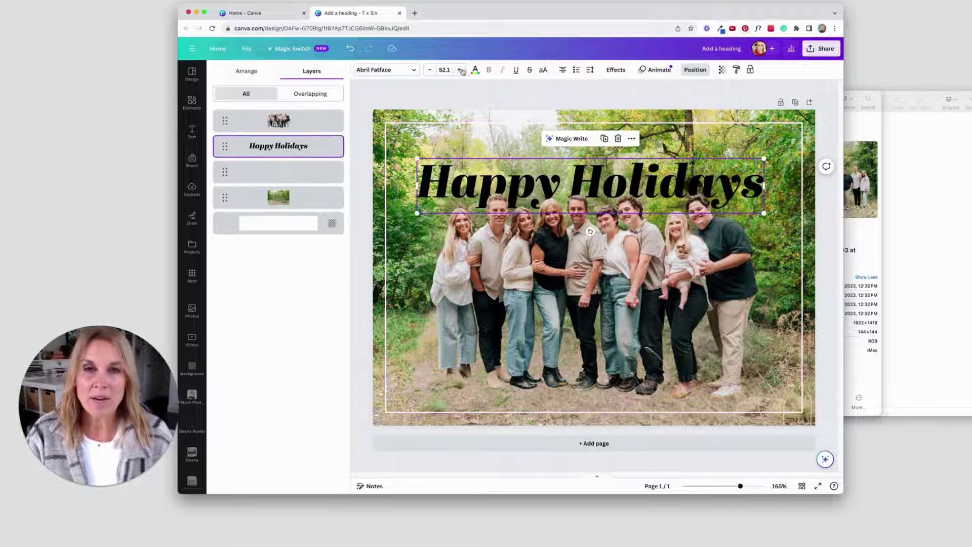
{"action": "left_click", "coordinate": [476, 70]}
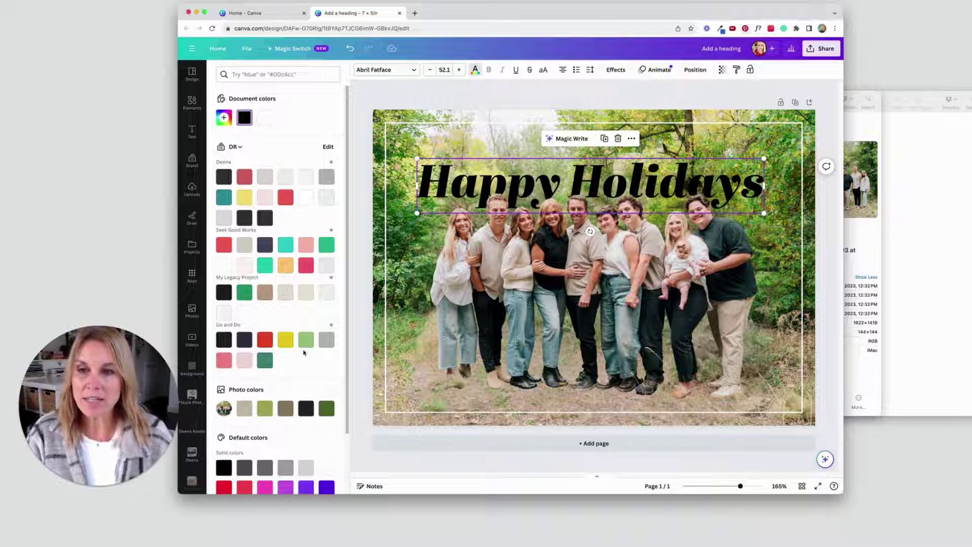
{"action": "left_click", "coordinate": [265, 360]}
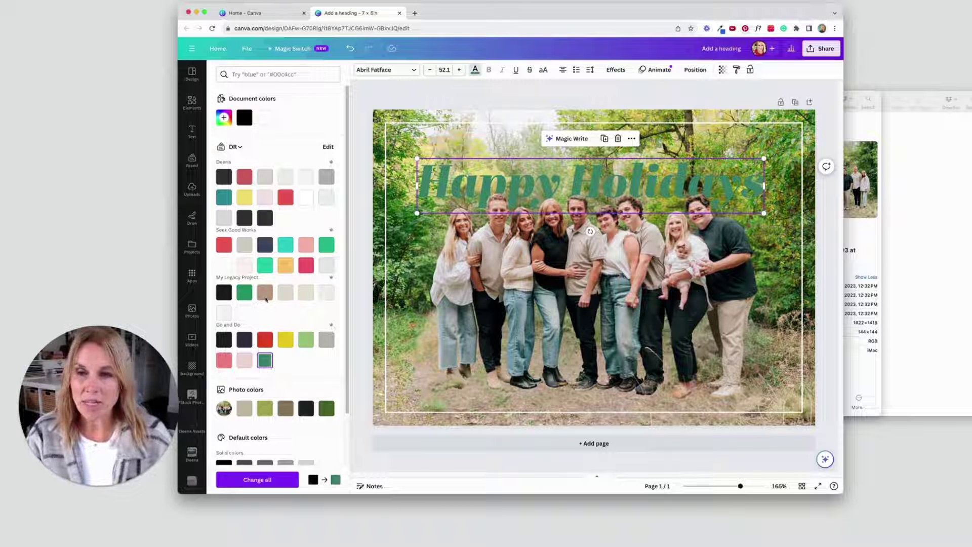
{"action": "left_click", "coordinate": [244, 295]}
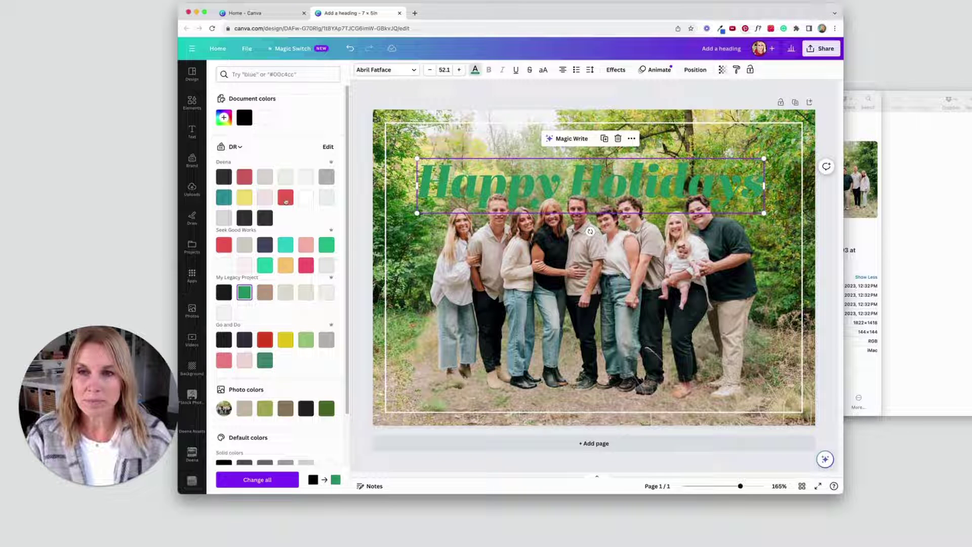
{"action": "left_click", "coordinate": [286, 200]}
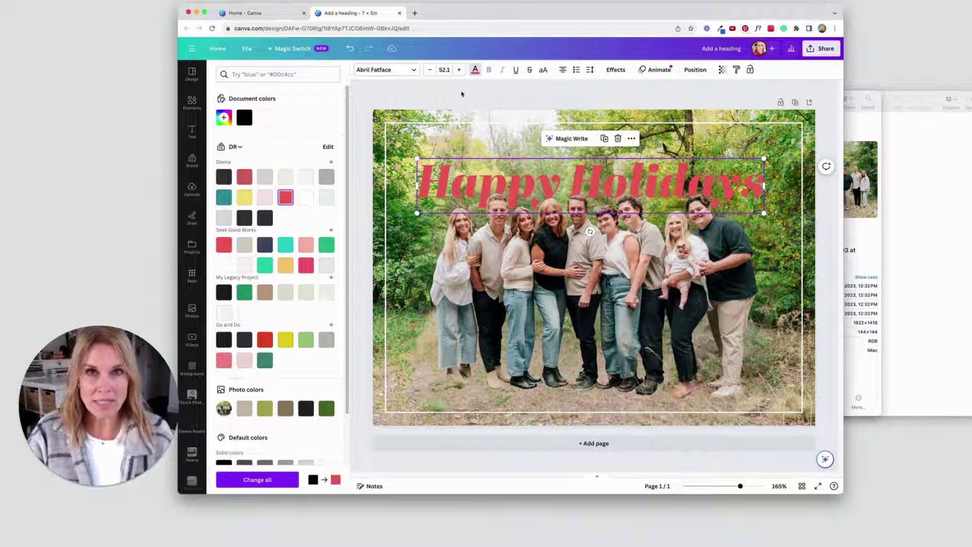
{"action": "key", "text": "Escape"}
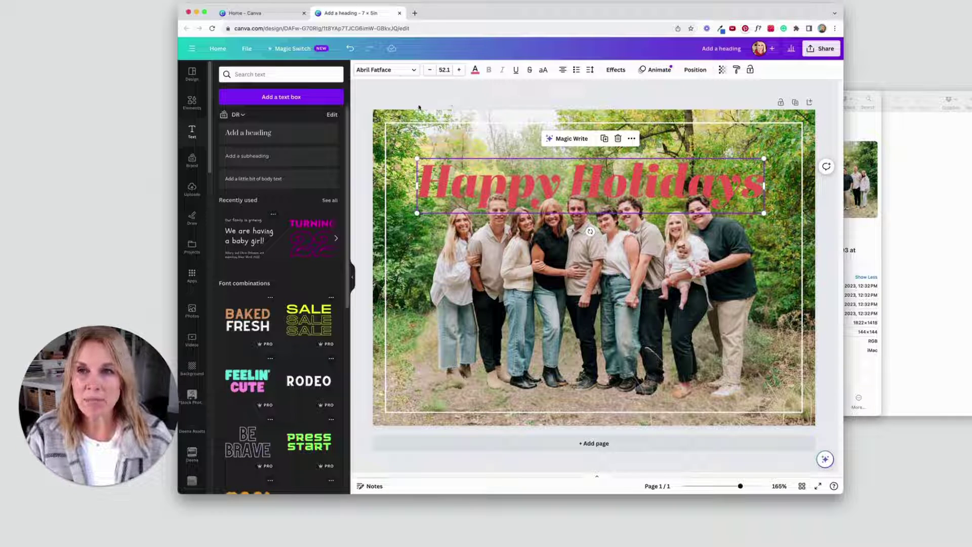
Step: Add the faded gradient overlay from the Starred elements collection
{"action": "left_click", "coordinate": [192, 102]}
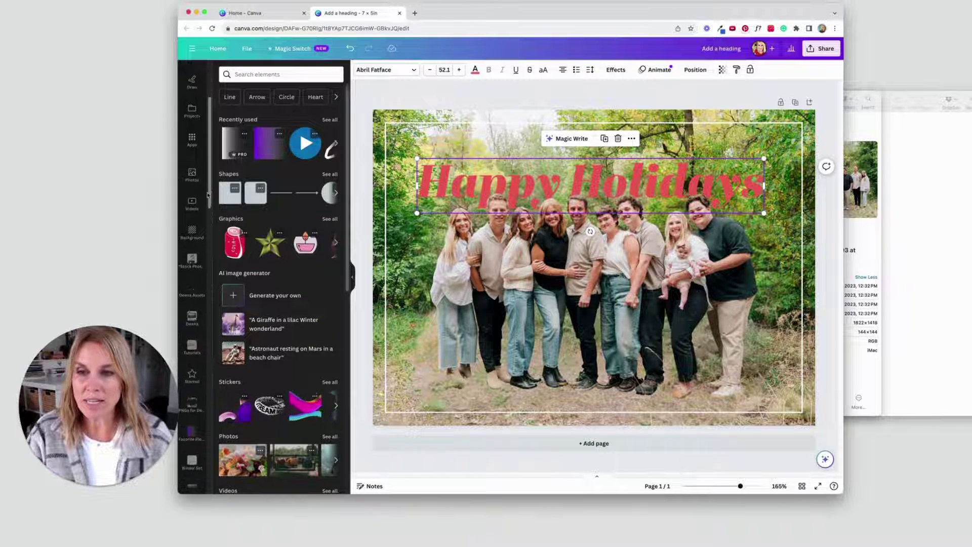
{"action": "scroll", "coordinate": [200, 373], "scroll_direction": "down", "scroll_amount": 3}
{"action": "left_click", "coordinate": [196, 372]}
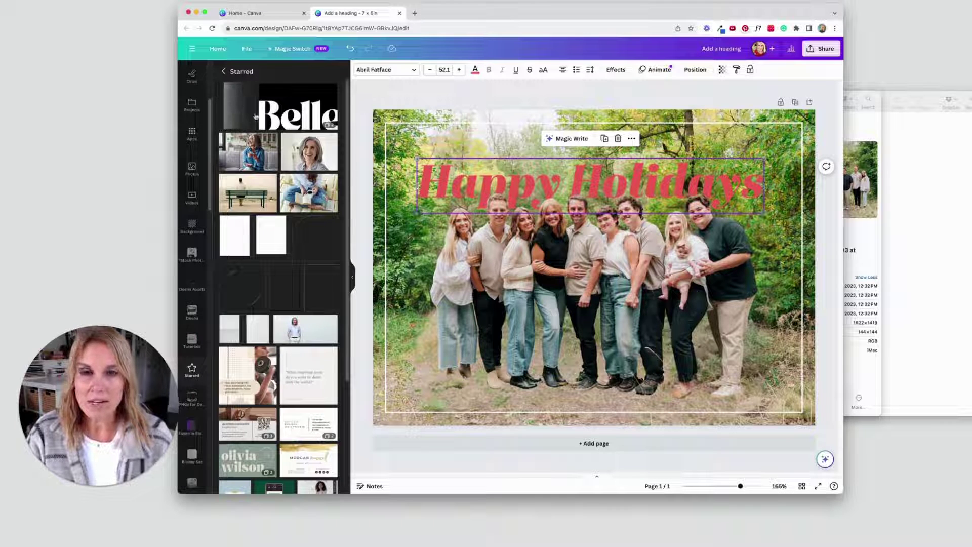
{"action": "left_click", "coordinate": [237, 114]}
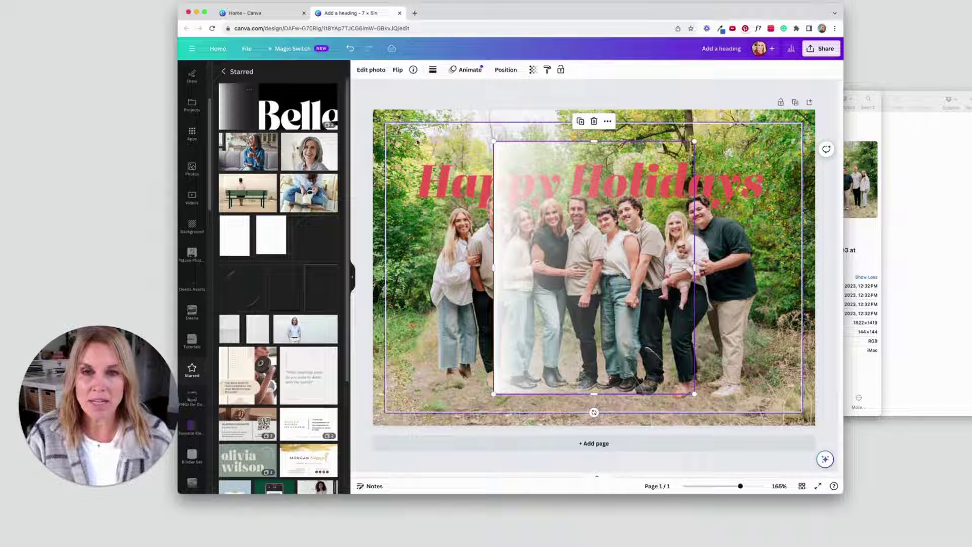
Step: Stretch the fade overlay to cover the entire card
{"action": "left_click", "coordinate": [353, 278]}
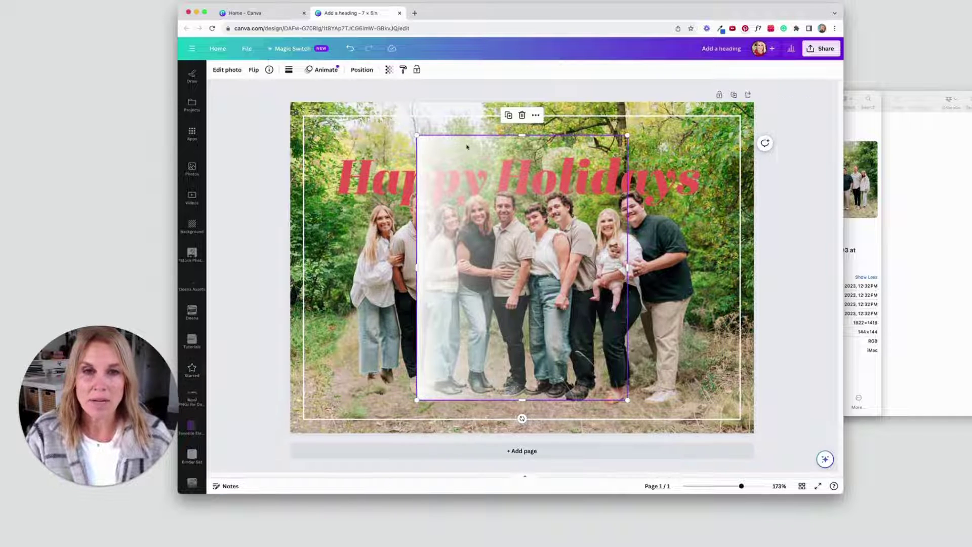
{"action": "left_click_drag", "start_coordinate": [521, 418], "coordinate": [371, 267]}
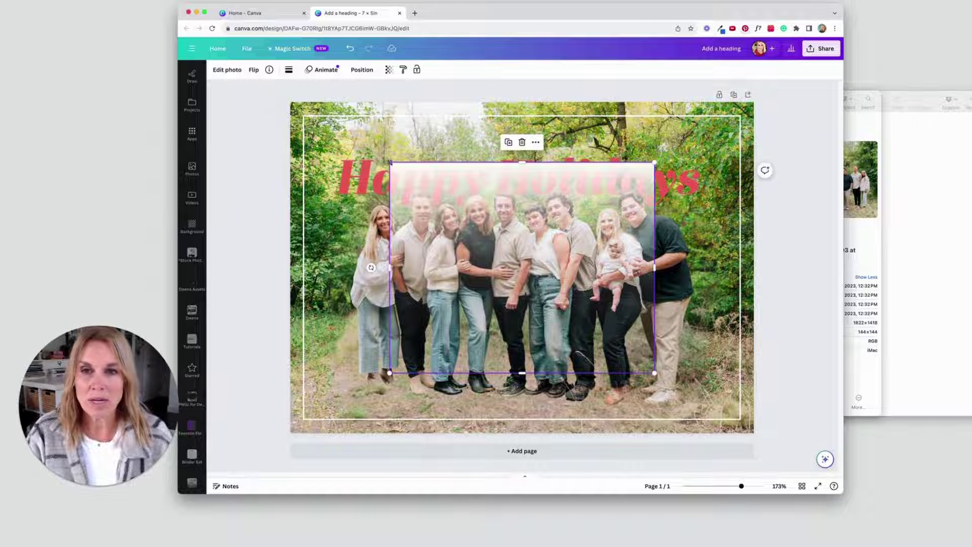
{"action": "left_click_drag", "start_coordinate": [390, 162], "coordinate": [314, 102]}
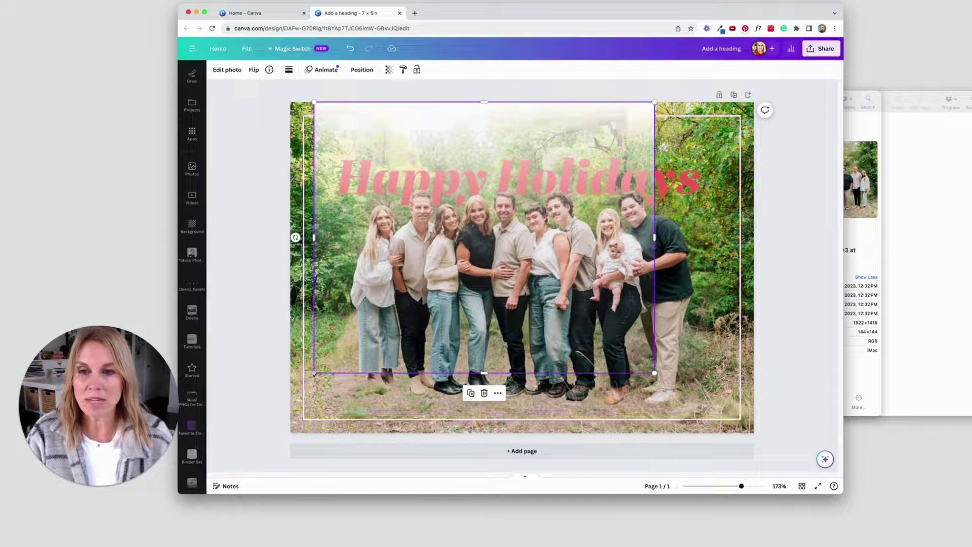
{"action": "left_click_drag", "start_coordinate": [314, 373], "coordinate": [287, 393]}
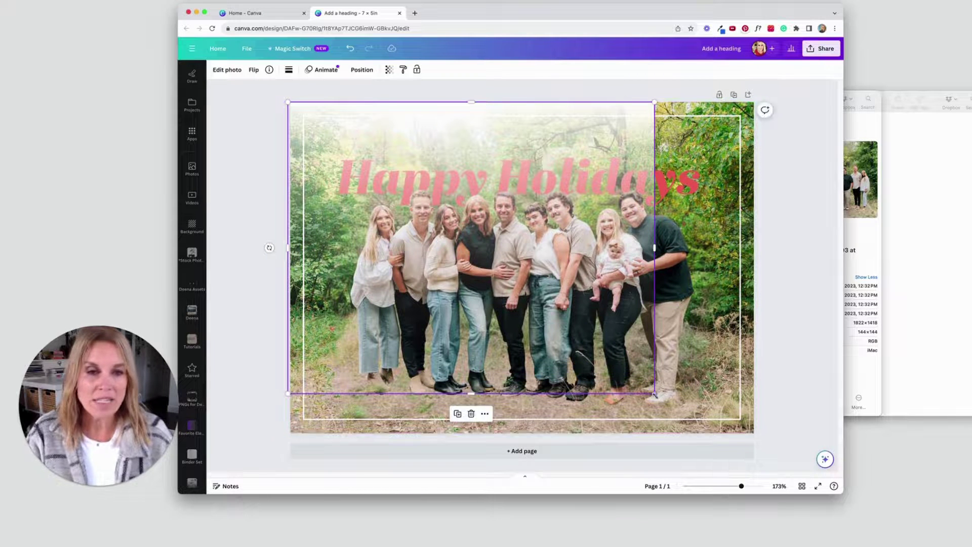
{"action": "left_click_drag", "start_coordinate": [655, 393], "coordinate": [765, 462]}
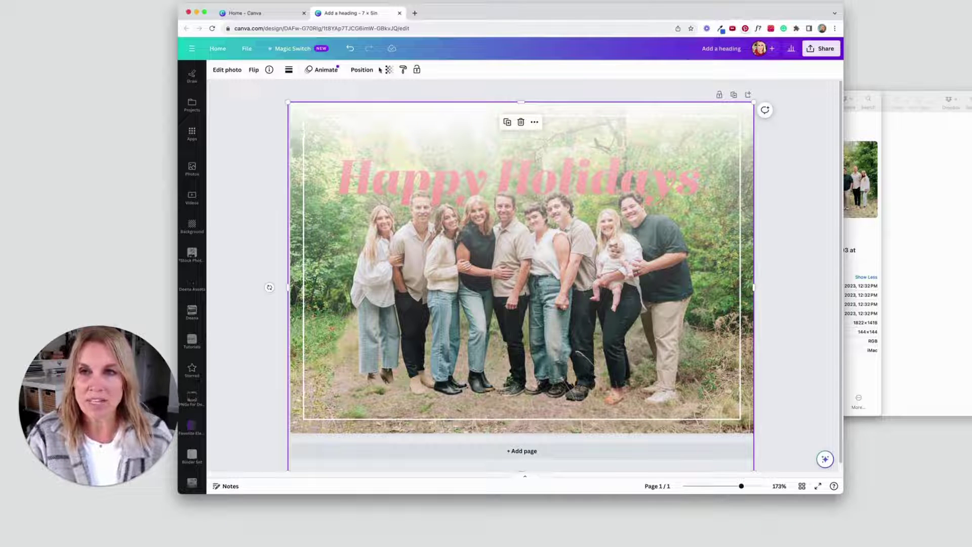
Step: Move the fade overlay beneath the text and family, and turn the frame outline red
{"action": "left_click", "coordinate": [362, 70]}
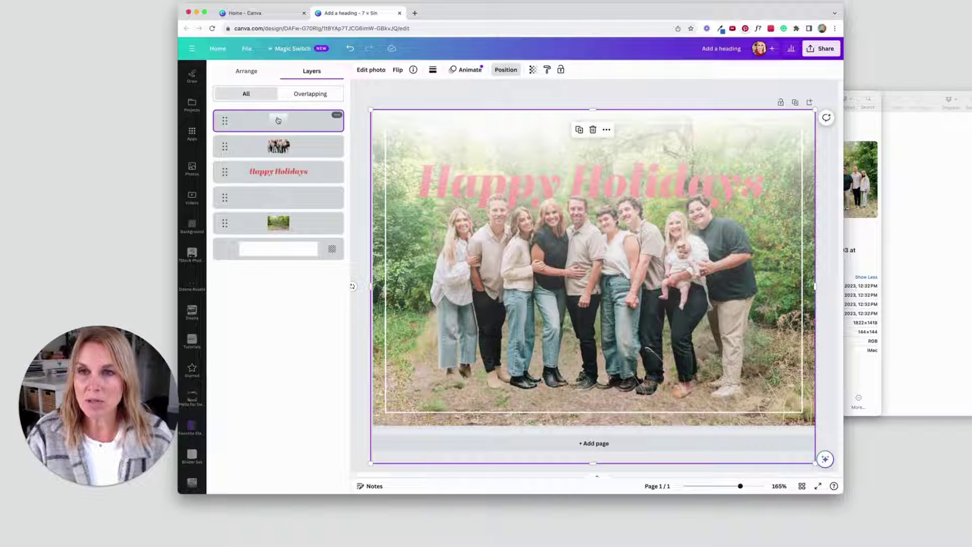
{"action": "left_click_drag", "start_coordinate": [278, 120], "coordinate": [278, 200]}
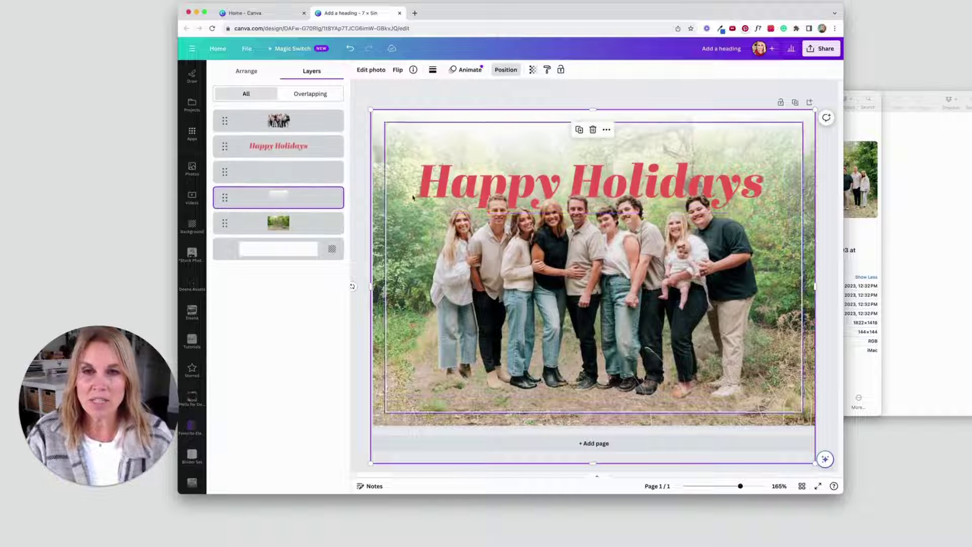
{"action": "left_click", "coordinate": [413, 70]}
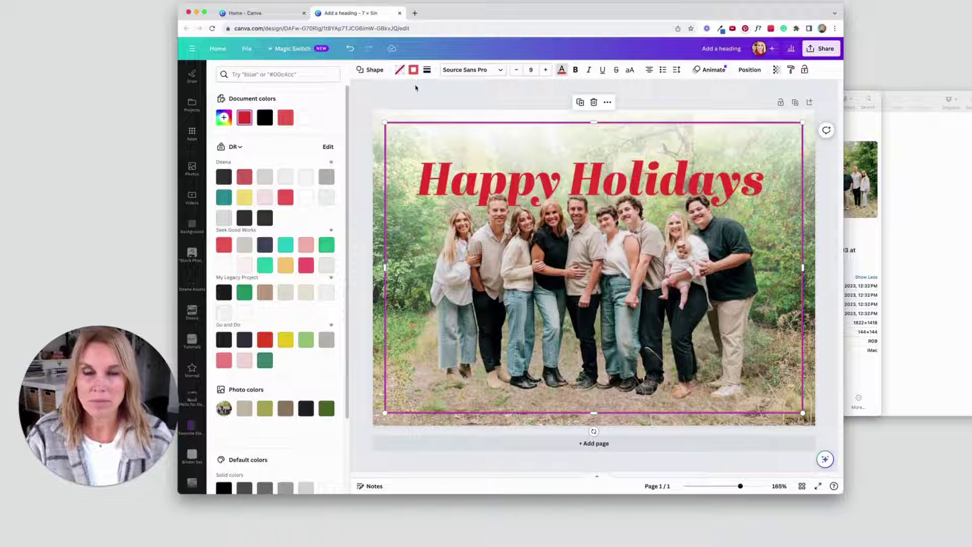
{"action": "left_click", "coordinate": [413, 69]}
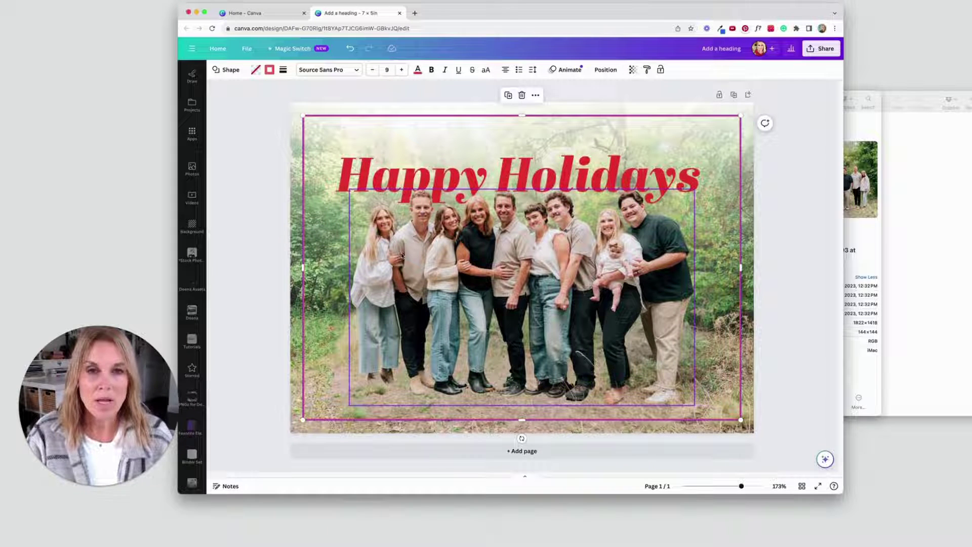
{"action": "left_click", "coordinate": [813, 338]}
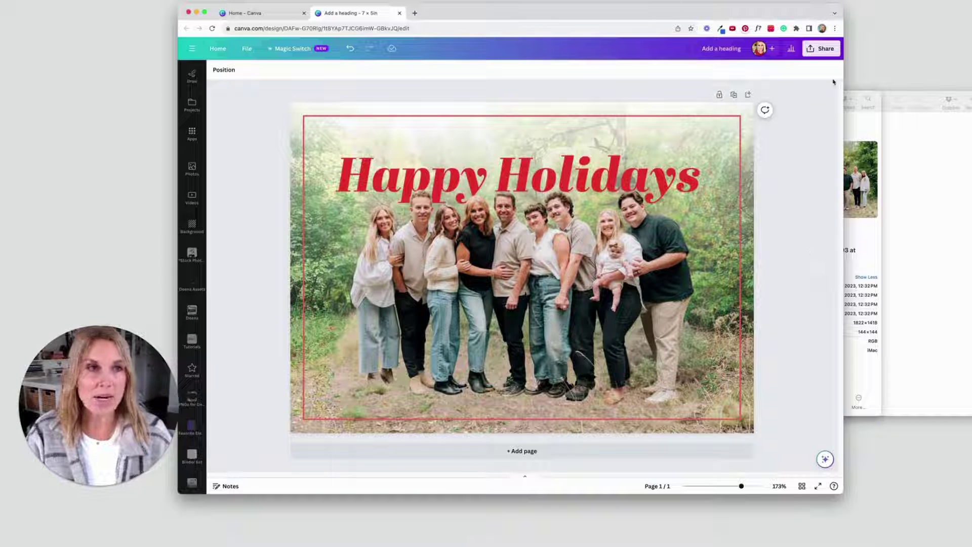
Step: Download the card as a JPG at size 1.625 (3,250 × 2,321 px), quality 89
{"action": "left_click", "coordinate": [812, 50]}
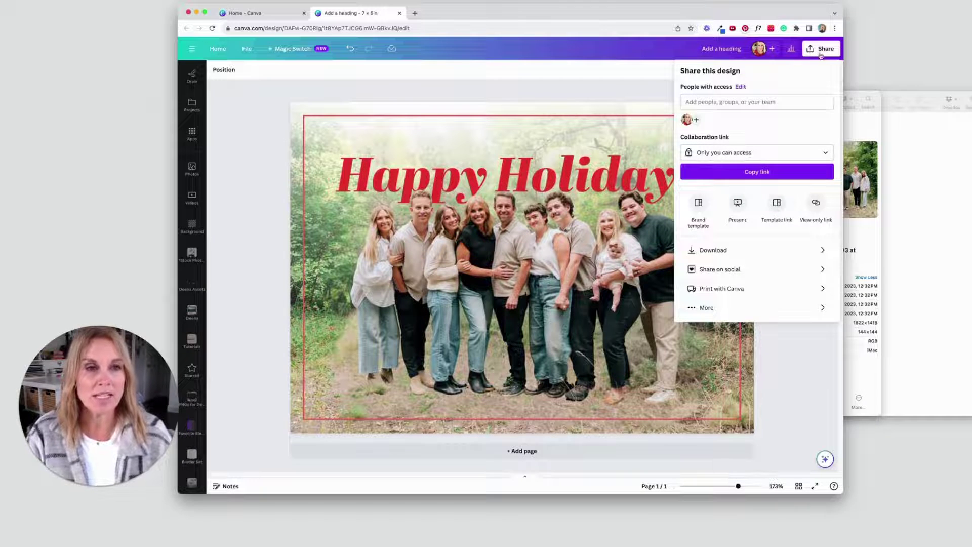
{"action": "left_click", "coordinate": [743, 254]}
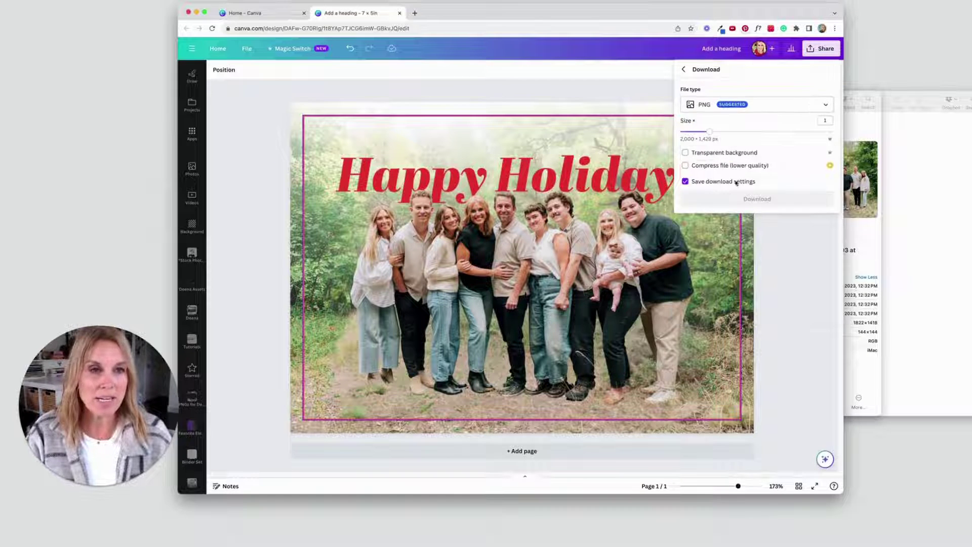
{"action": "left_click", "coordinate": [744, 131]}
{"action": "left_click", "coordinate": [827, 105]}
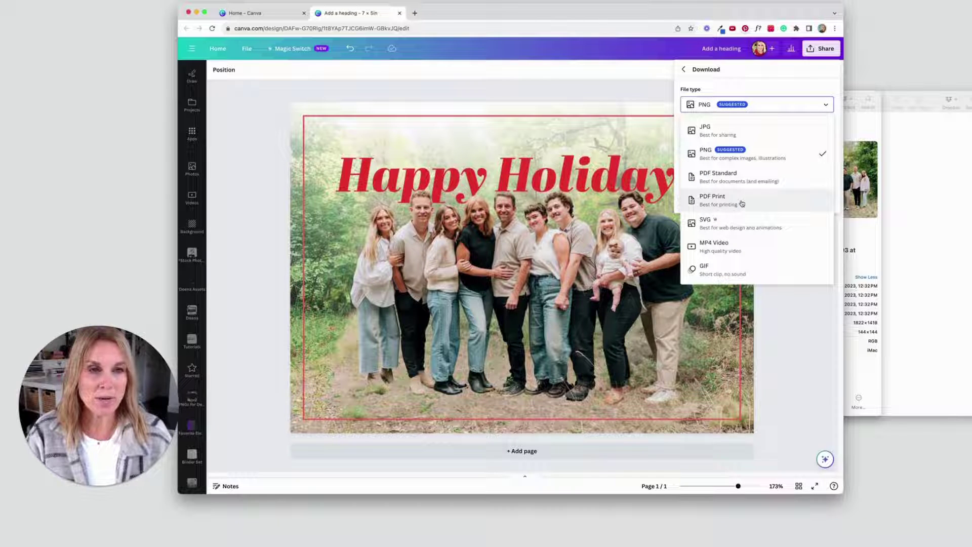
{"action": "left_click", "coordinate": [751, 135]}
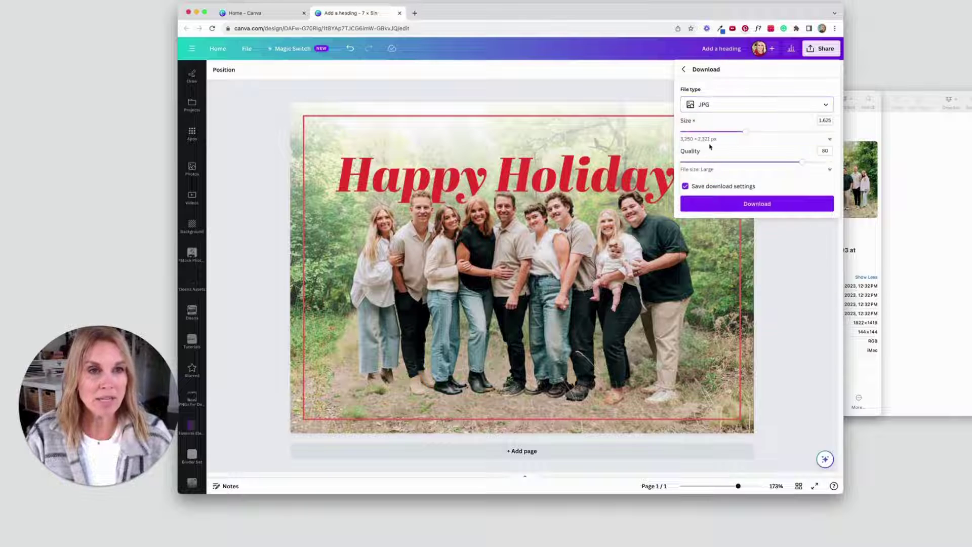
{"action": "left_click", "coordinate": [817, 162]}
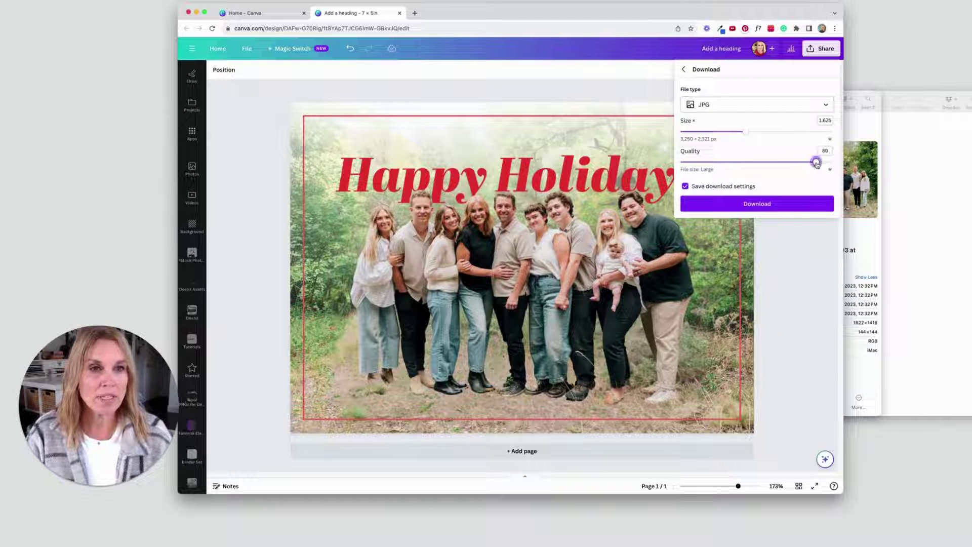
{"action": "left_click", "coordinate": [756, 205]}
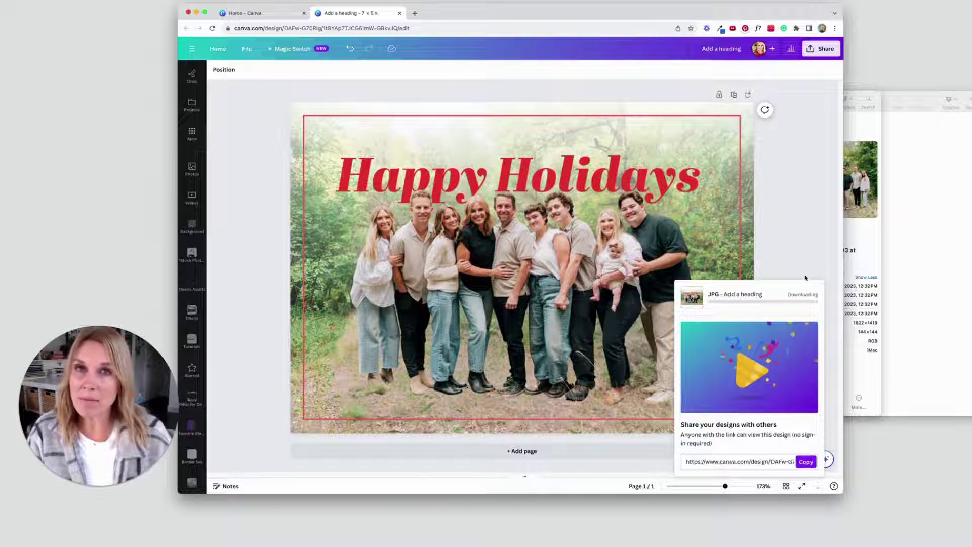